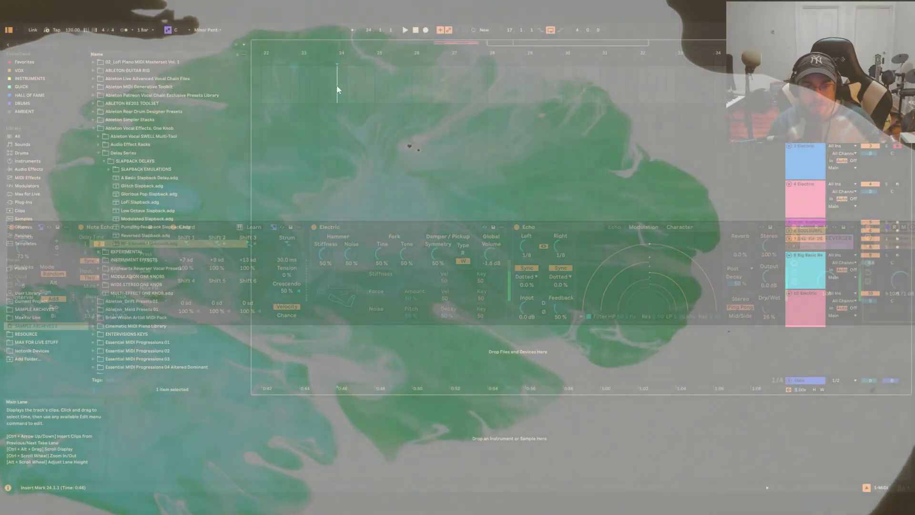
- Select bars 24 to 28 on the empty MIDI track lane for a new clip
{"action": "left_click_drag", "start_coordinate": [337, 85], "coordinate": [480, 80]}
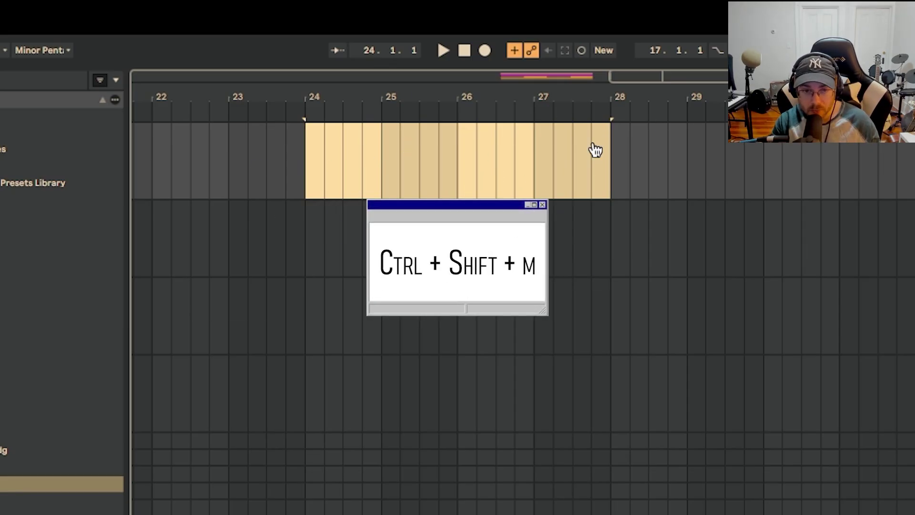
- Insert an empty MIDI clip over bars 24–28 and draw a one-beat C1 note at its start
{"action": "key", "text": "ctrl+shift+m"}
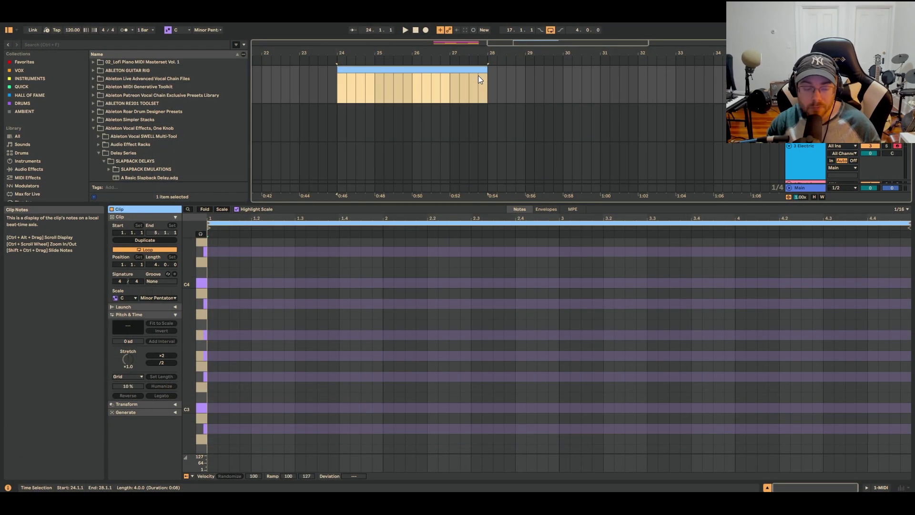
{"action": "scroll", "coordinate": [224, 365], "scroll_direction": "down", "scroll_amount": 10}
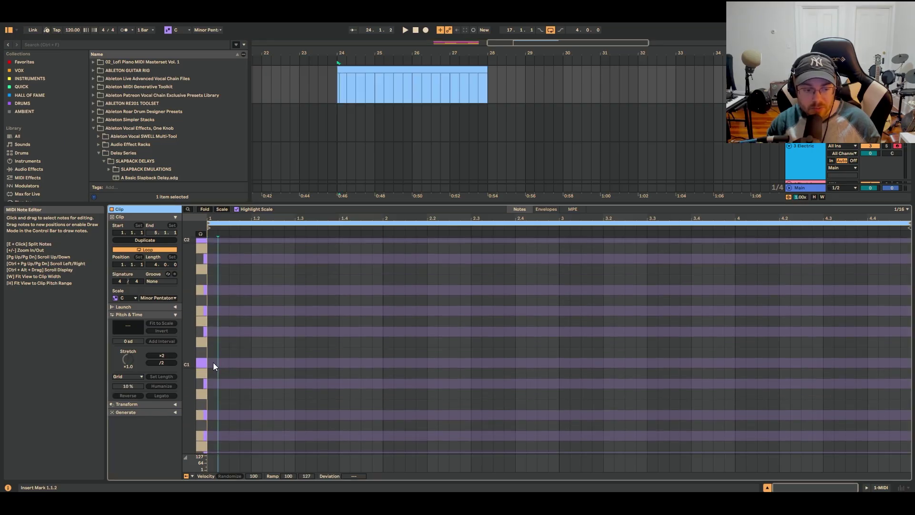
{"action": "double_click", "coordinate": [213, 362]}
{"action": "left_click_drag", "start_coordinate": [218, 363], "coordinate": [251, 362]}
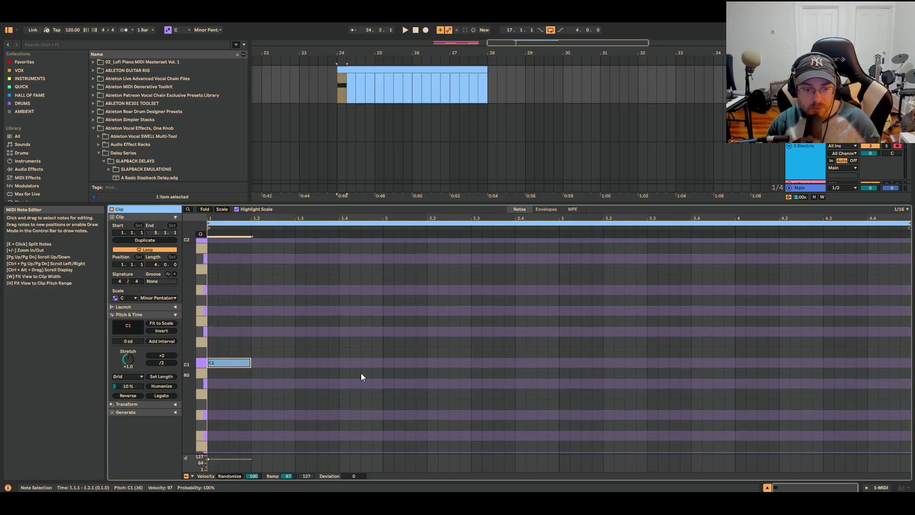
- Duplicate the C1 note into bars 2–4 and loop playback around the clip
{"action": "left_click_drag", "start_coordinate": [385, 364], "coordinate": [208, 357]}
{"action": "key", "text": "ctrl+d"}
{"action": "key", "text": "ctrl+d"}
{"action": "key", "text": "ctrl+d"}
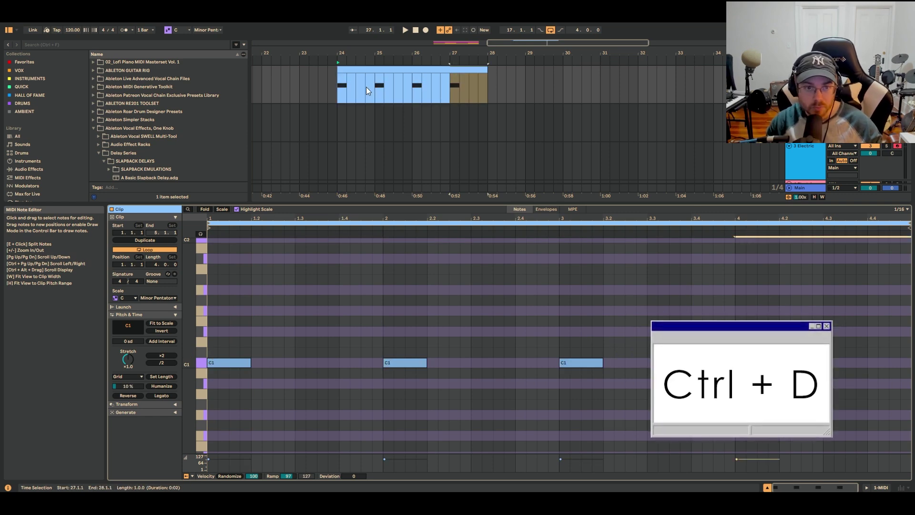
{"action": "left_click", "coordinate": [382, 71]}
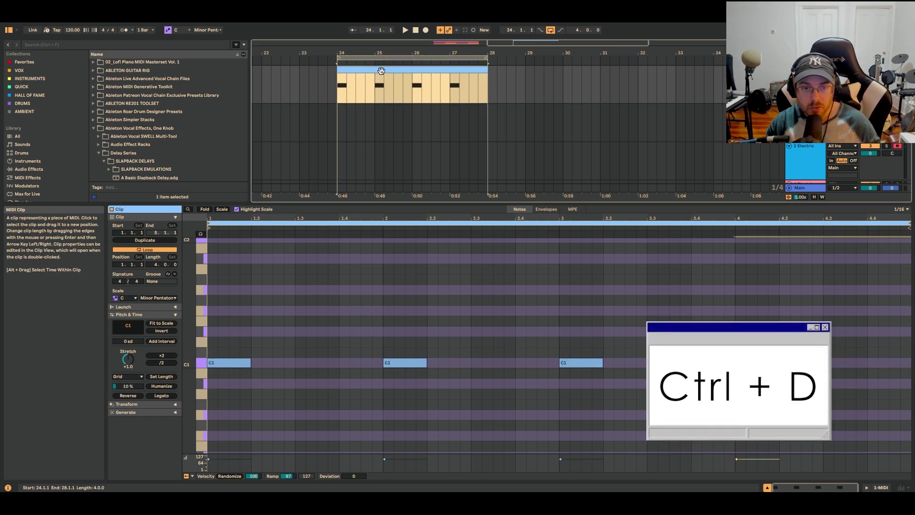
{"action": "key", "text": "ctrl+l"}
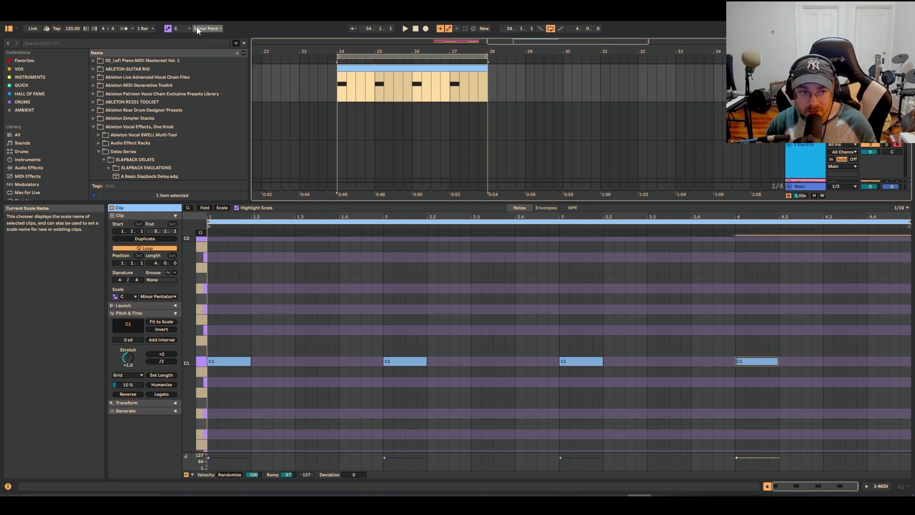
{"action": "left_click", "coordinate": [197, 27]}
{"action": "left_click", "coordinate": [230, 116]}
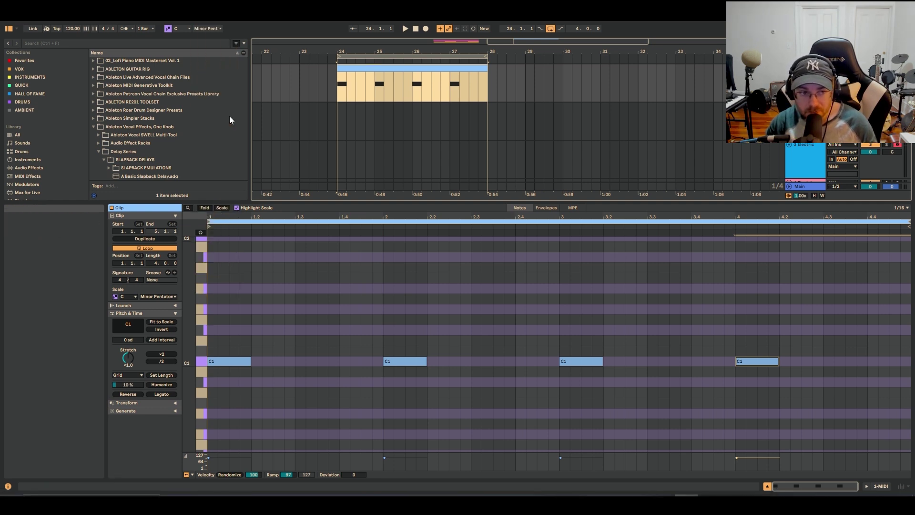
{"action": "left_click_drag", "start_coordinate": [492, 67], "coordinate": [644, 75]}
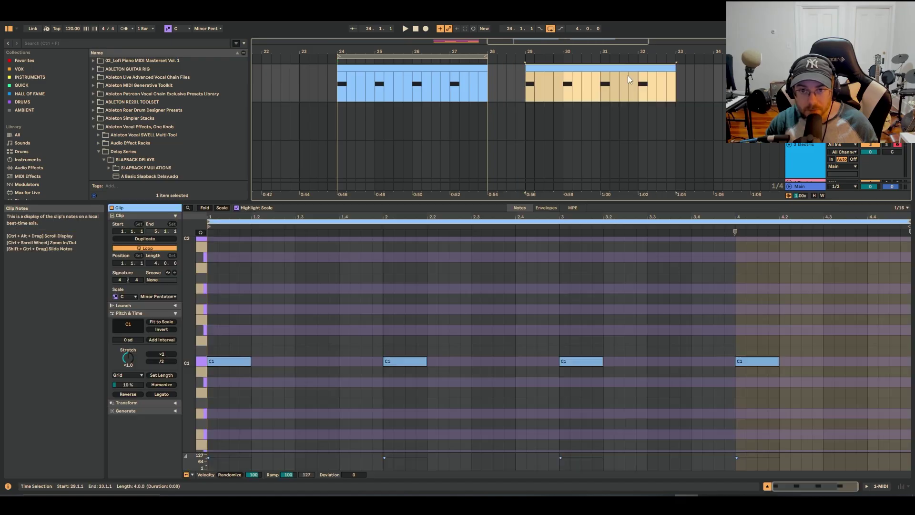
{"action": "left_click", "coordinate": [203, 30]}
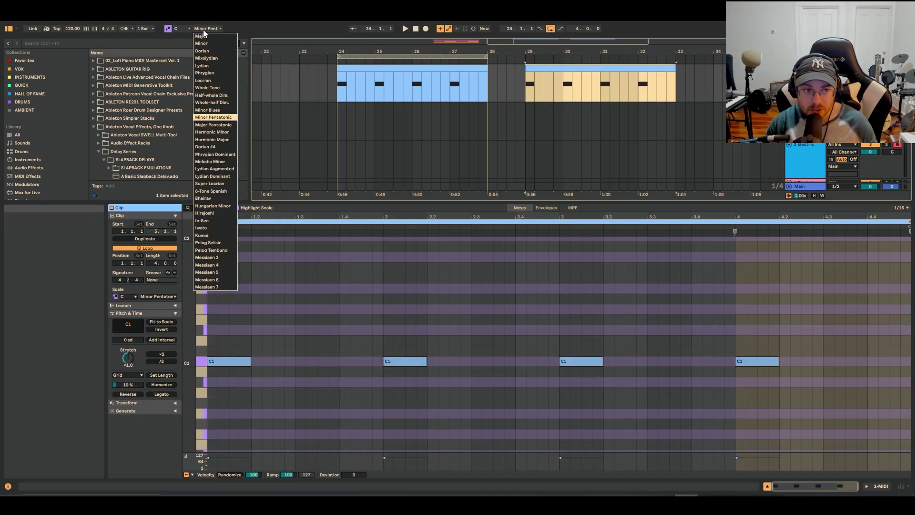
{"action": "left_click", "coordinate": [213, 65]}
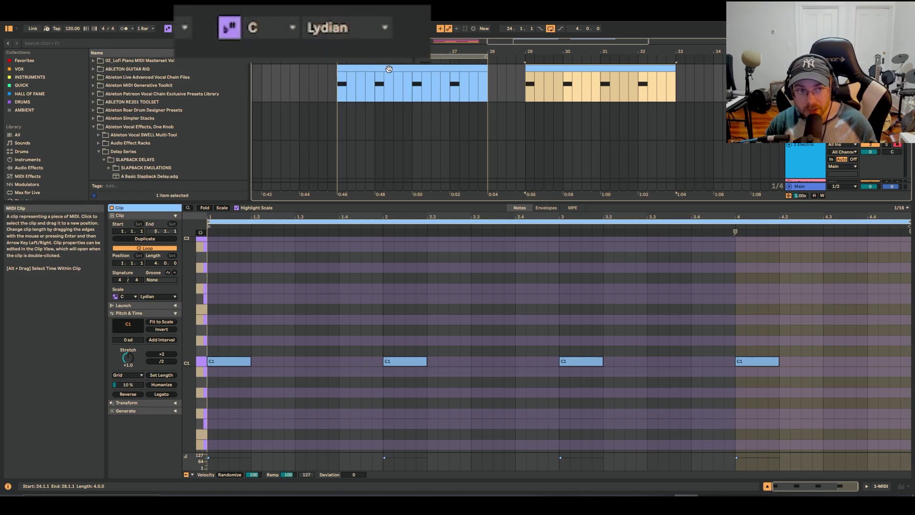
{"action": "key", "text": "Right"}
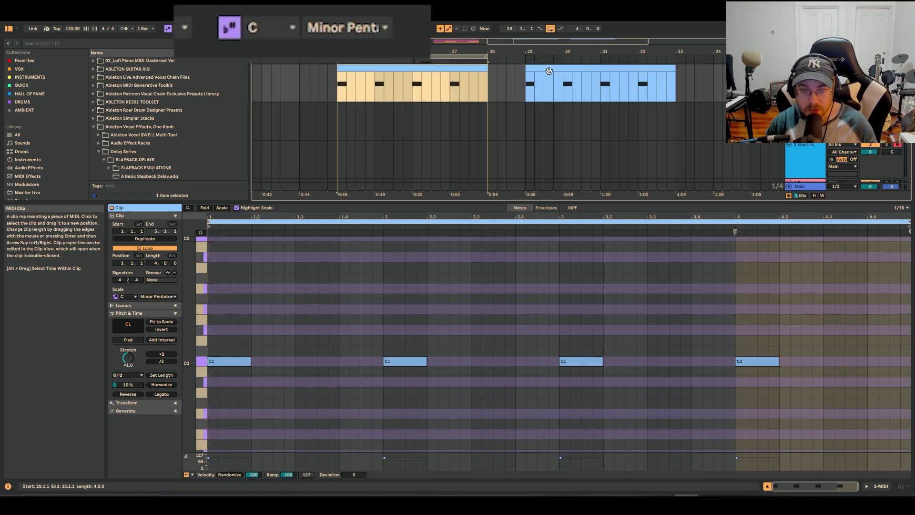
{"action": "key", "text": "Left"}
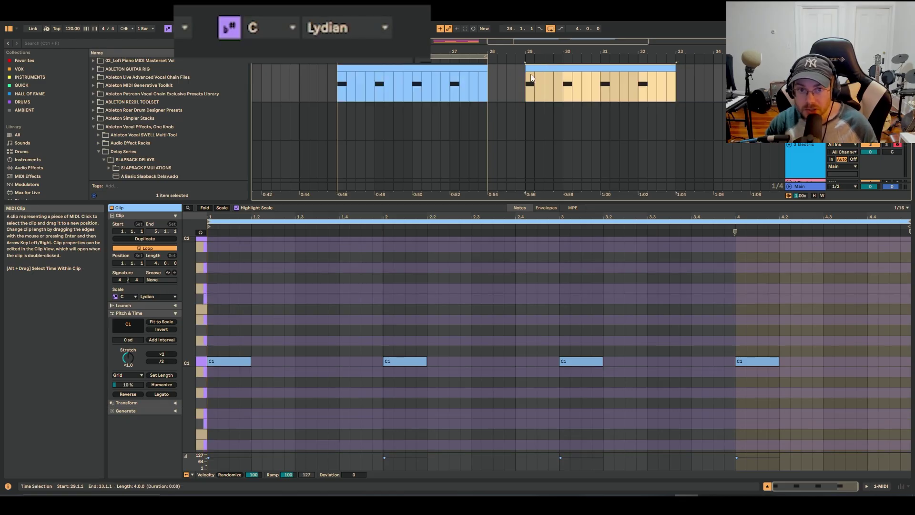
{"action": "key", "text": "Right"}
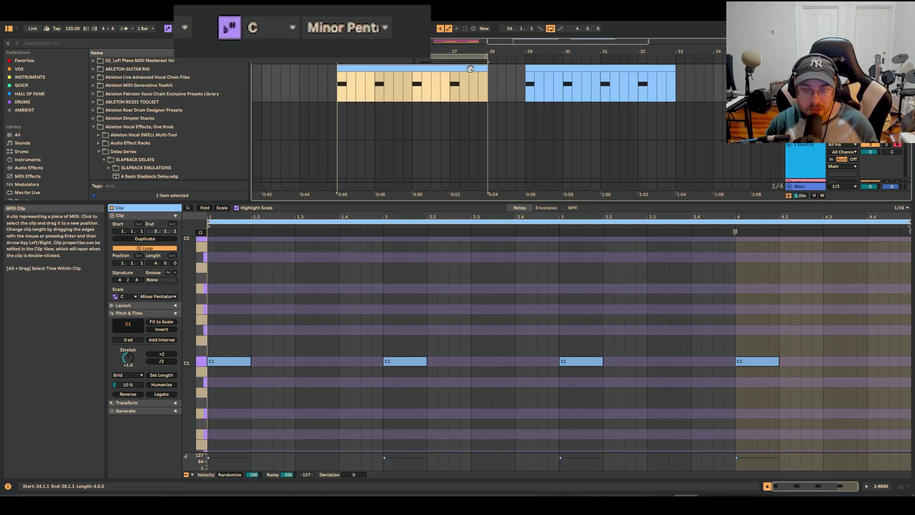
{"action": "left_click", "coordinate": [603, 69]}
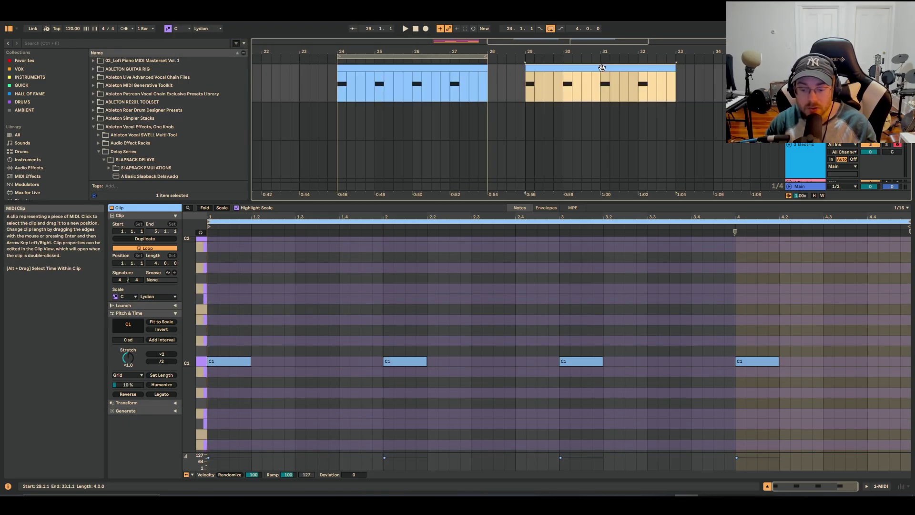
{"action": "left_click_drag", "start_coordinate": [551, 70], "coordinate": [362, 71]}
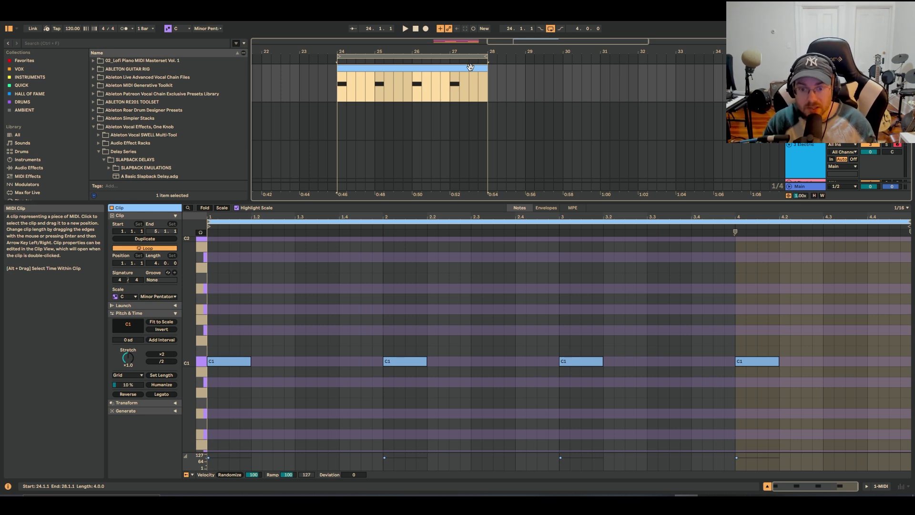
- Reselect the bars 24–28 clip and play it through the Electric keys' effect chain
{"action": "left_click", "coordinate": [358, 93]}
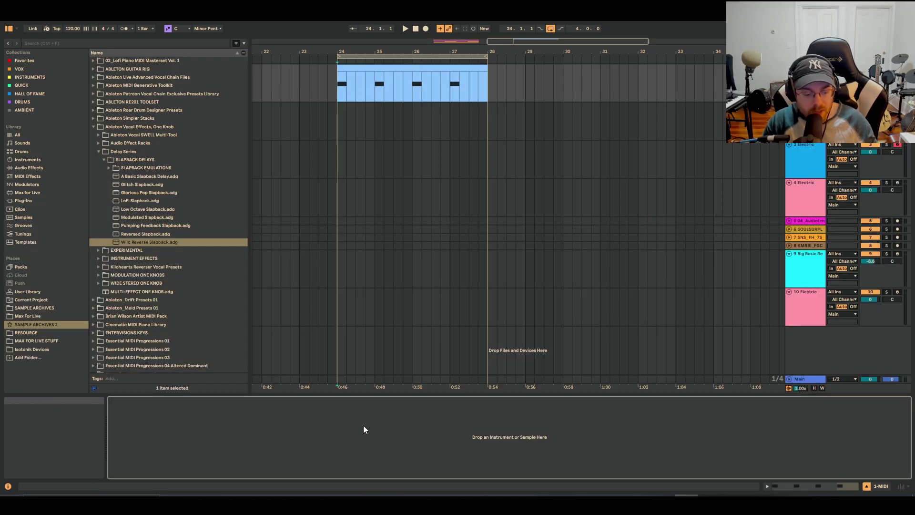
{"action": "key", "text": "ctrl+z"}
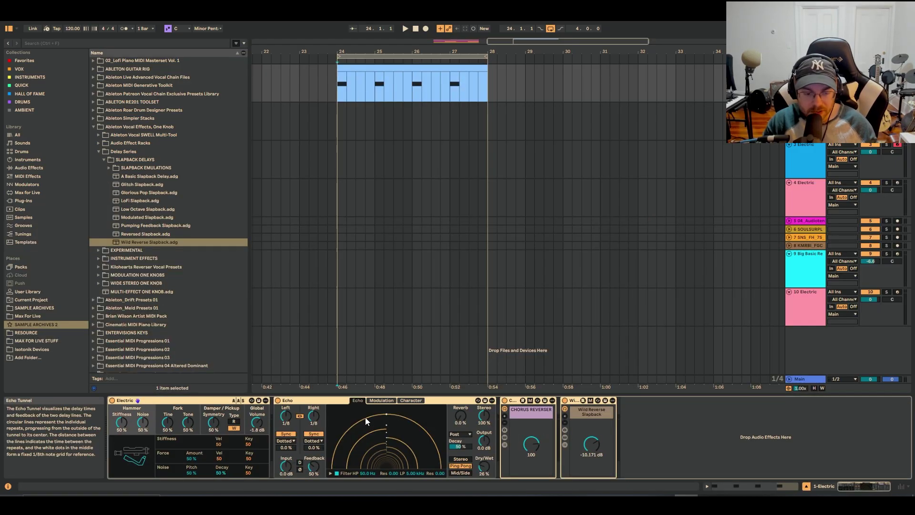
{"action": "left_click", "coordinate": [313, 402]}
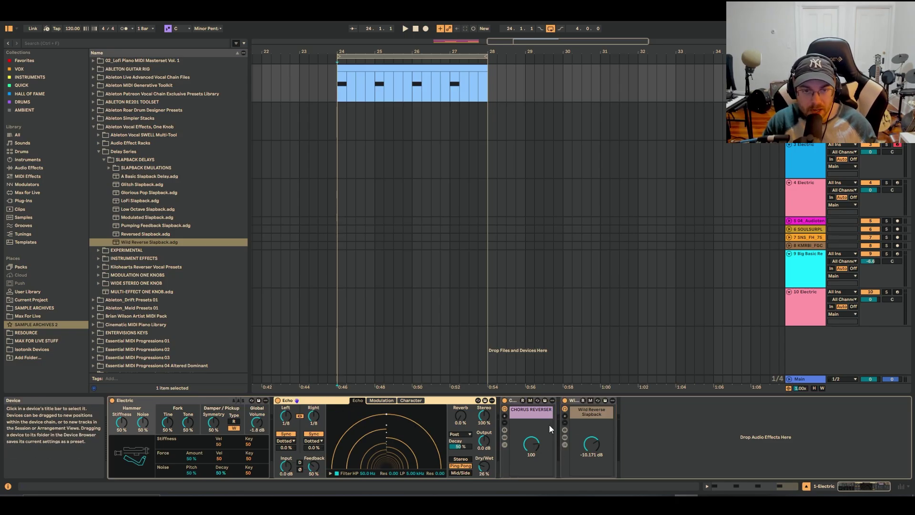
{"action": "left_click", "coordinate": [339, 90]}
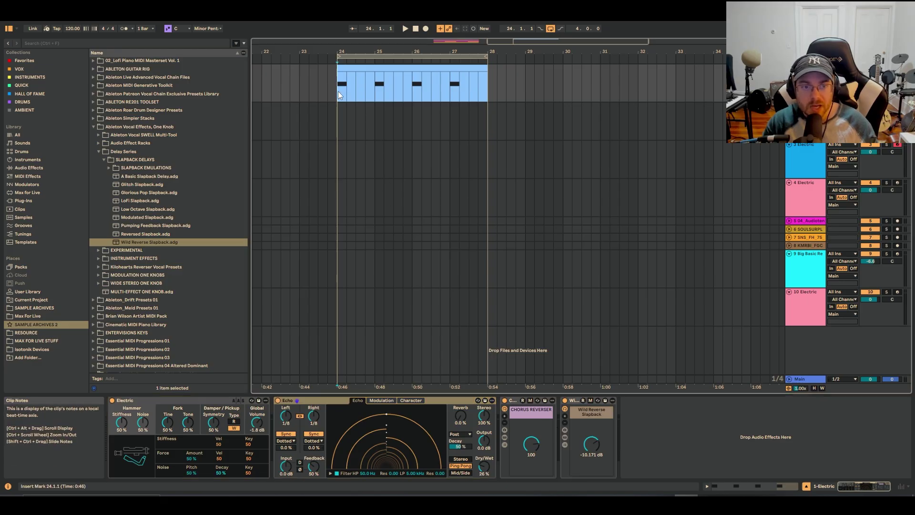
{"action": "left_click", "coordinate": [362, 67]}
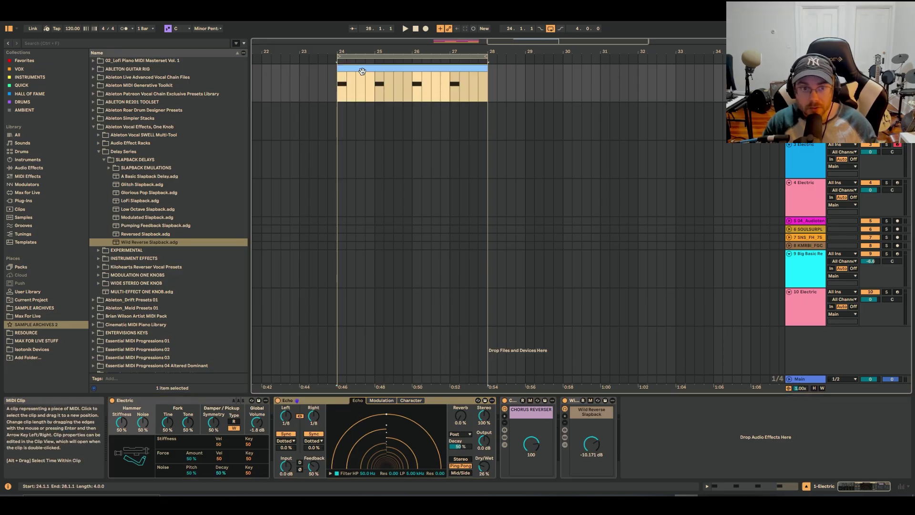
{"action": "key", "text": "space"}
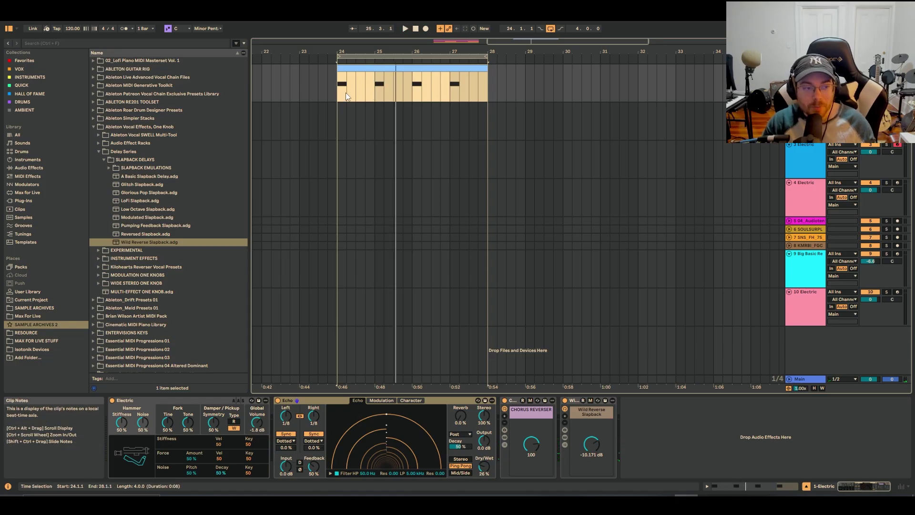
- Browse the library's Drums, Instruments and Audio Effects categories, returning to MIDI Effects
{"action": "left_click", "coordinate": [44, 176]}
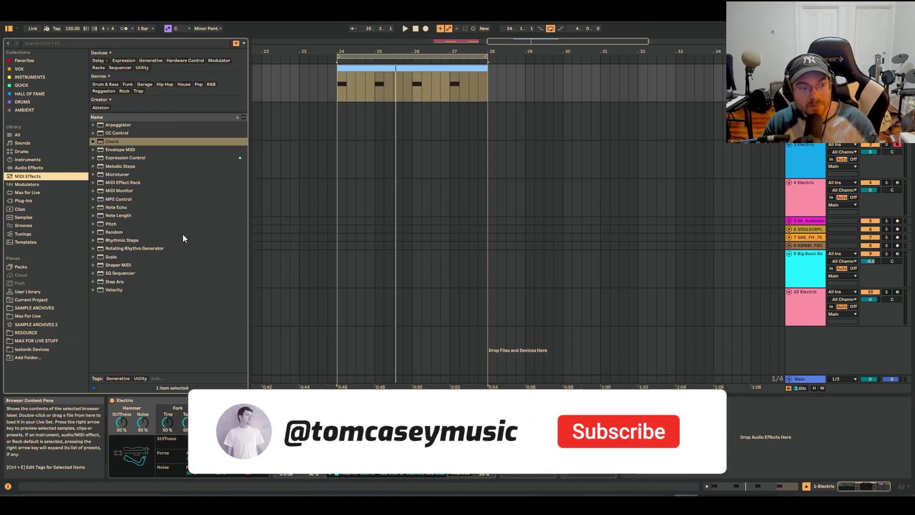
{"action": "left_click", "coordinate": [41, 155]}
{"action": "left_click", "coordinate": [44, 160]}
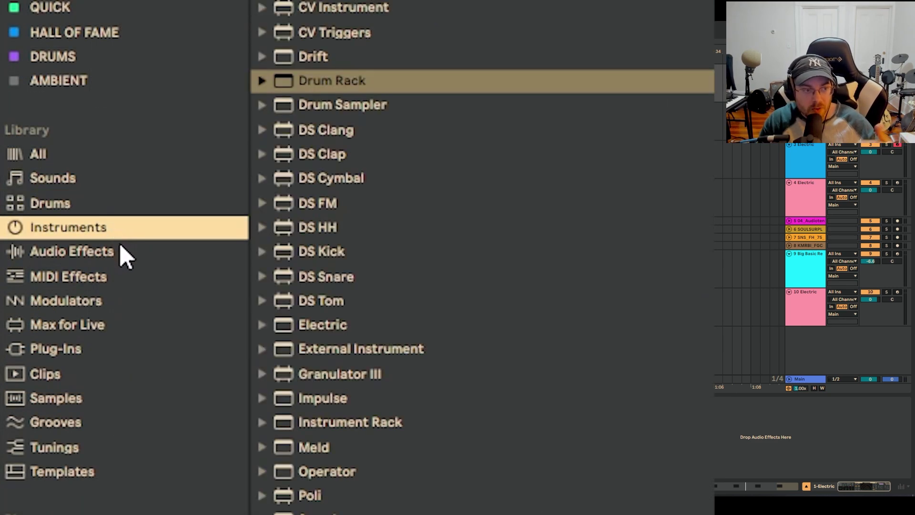
{"action": "left_click", "coordinate": [45, 167]}
{"action": "left_click", "coordinate": [122, 281]}
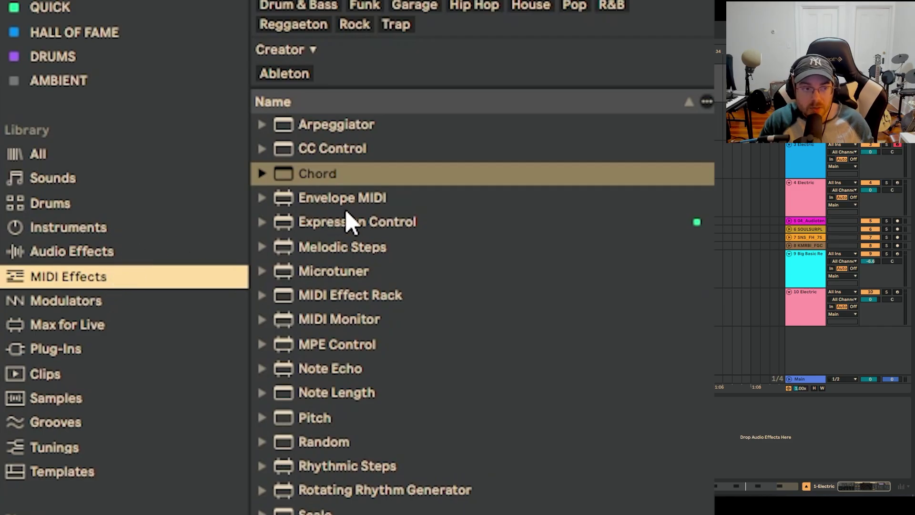
- Look through Arpeggiator, MIDI Monitor and Pitch, then choose the Random MIDI effect
{"action": "left_click", "coordinate": [367, 125]}
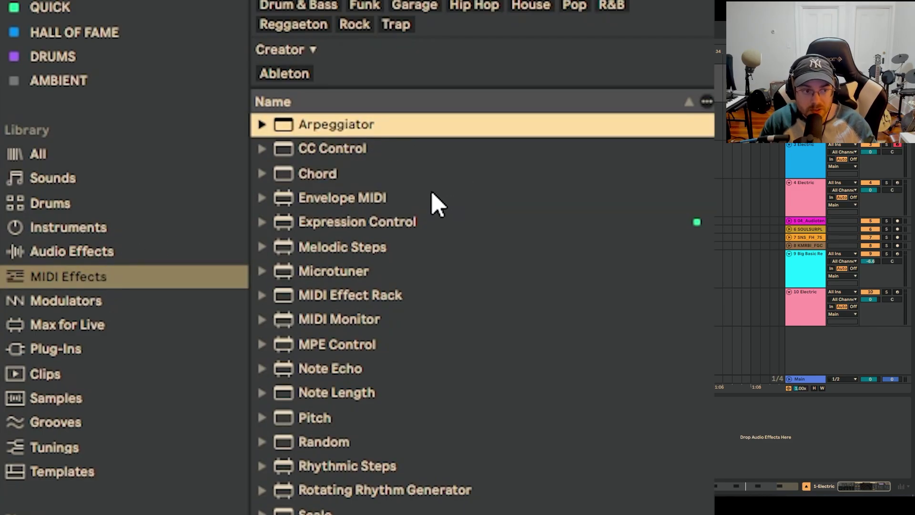
{"action": "key", "text": "Up"}
{"action": "key", "text": "Up"}
{"action": "key", "text": "Up"}
{"action": "key", "text": "Up"}
{"action": "key", "text": "Up"}
{"action": "key", "text": "Up"}
{"action": "key", "text": "Up"}
{"action": "key", "text": "Up"}
{"action": "key", "text": "Up"}
{"action": "key", "text": "Up"}
{"action": "key", "text": "Up"}
{"action": "key", "text": "Up"}
{"action": "key", "text": "Up"}
{"action": "key", "text": "Up"}
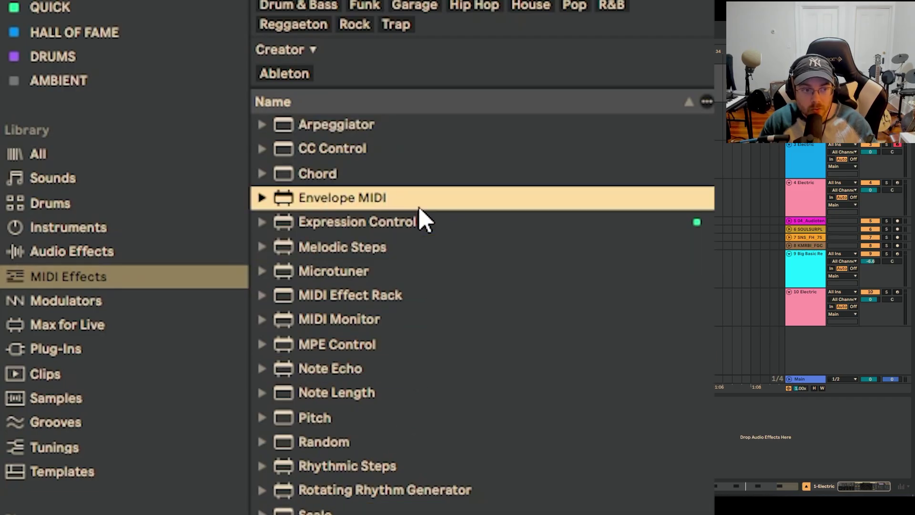
{"action": "left_click", "coordinate": [418, 324]}
{"action": "left_click", "coordinate": [437, 423]}
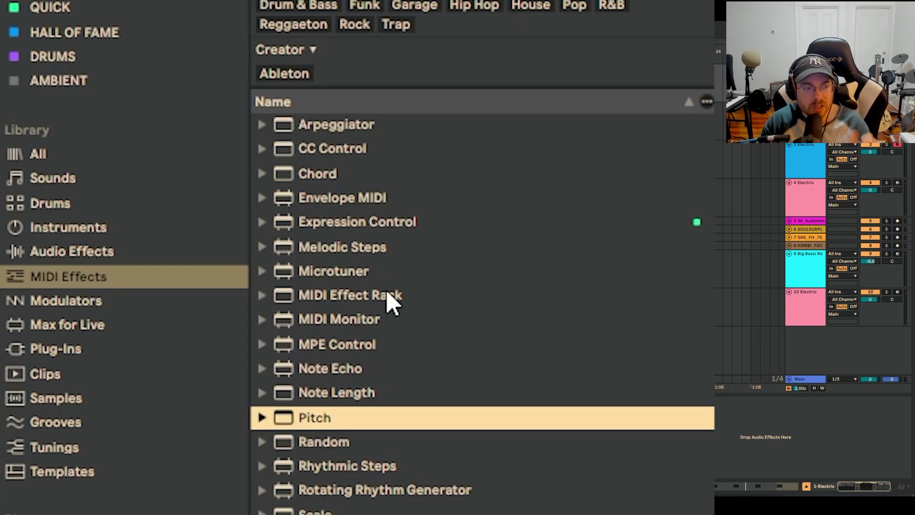
{"action": "left_click", "coordinate": [375, 452]}
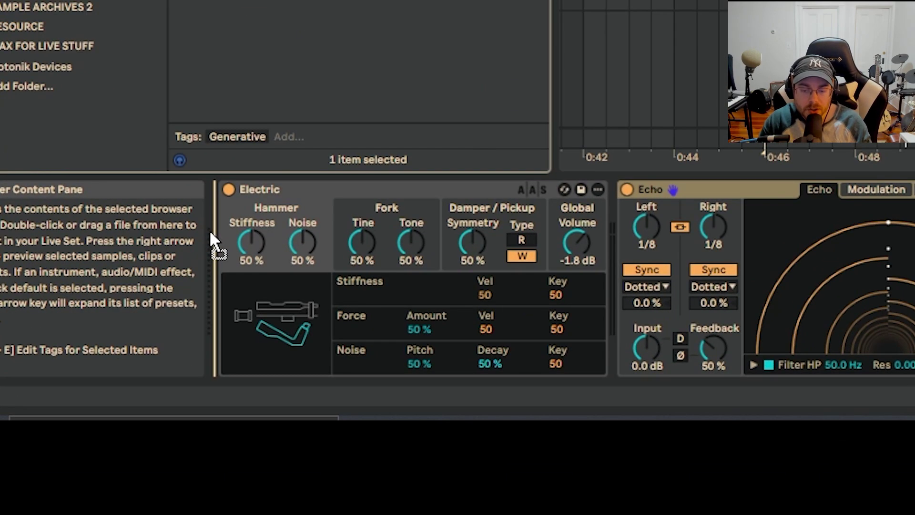
- Place Random before Electric with Chance 79%, Choices 5 and Interval 2
{"action": "left_click_drag", "start_coordinate": [212, 233], "coordinate": [214, 234]}
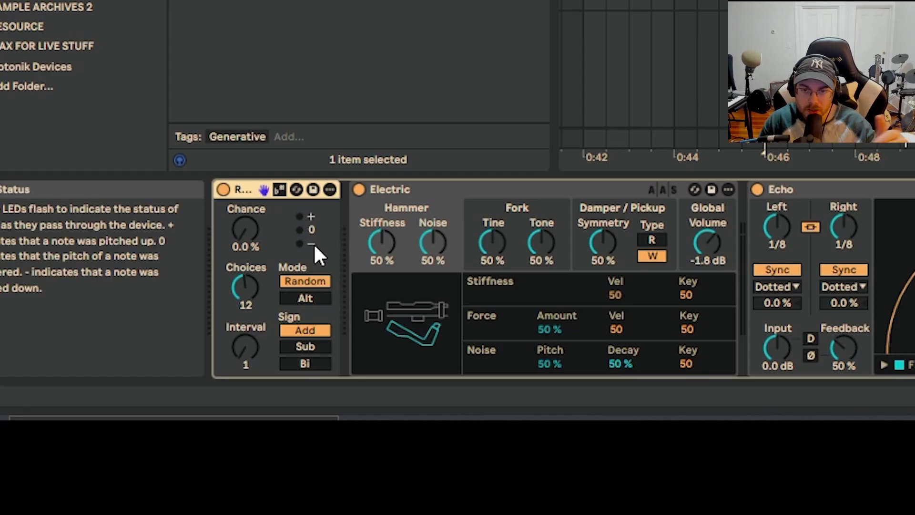
{"action": "mouse_move", "coordinate": [252, 236]}
{"action": "left_mouse_down"}
{"action": "mouse_move", "coordinate": [252, 200]}
{"action": "mouse_move", "coordinate": [250, 228]}
{"action": "left_mouse_up"}
{"action": "left_click_drag", "start_coordinate": [250, 283], "coordinate": [250, 316]}
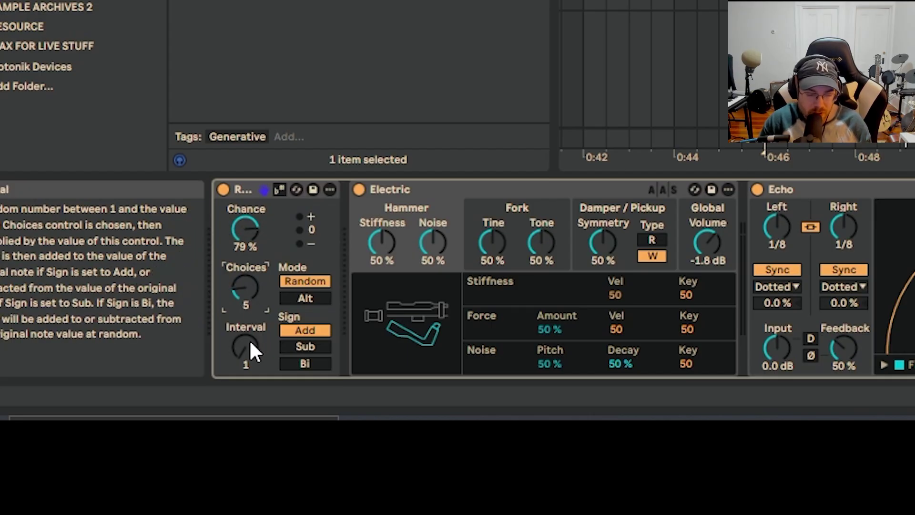
{"action": "left_click_drag", "start_coordinate": [250, 343], "coordinate": [250, 337]}
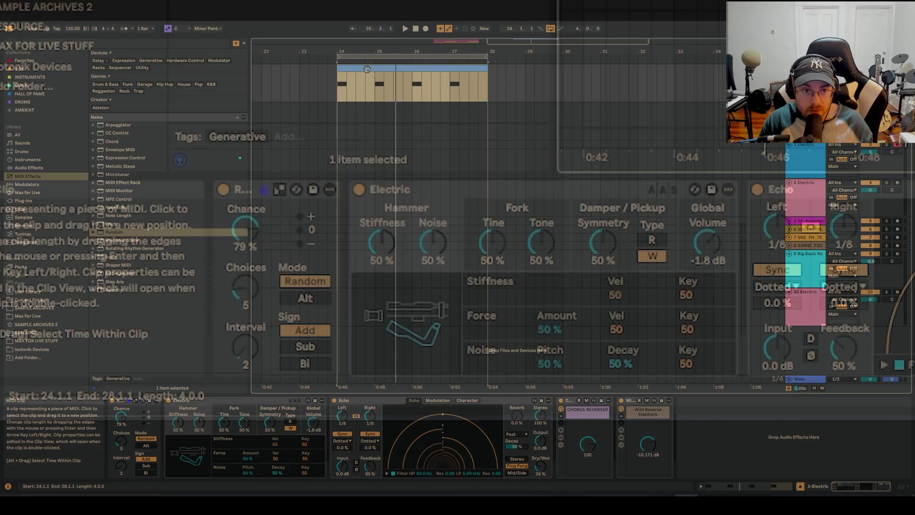
- Play the bars 24–28 clip, switch the song scale to C Minor, and play it again
{"action": "left_click", "coordinate": [366, 68]}
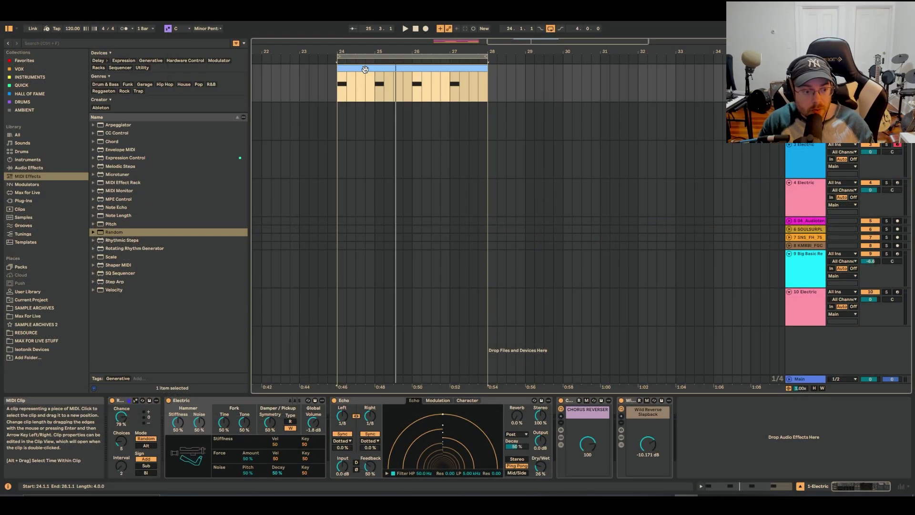
{"action": "key", "text": "space"}
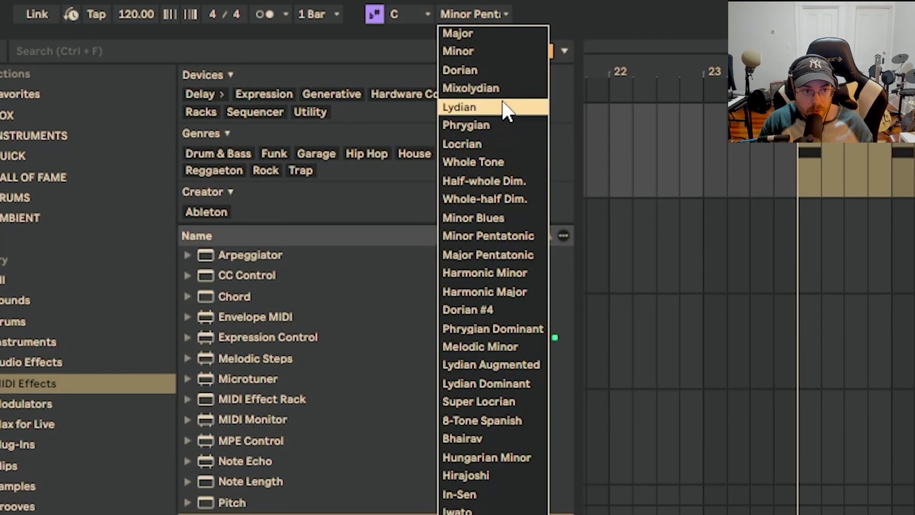
{"action": "left_click", "coordinate": [504, 51]}
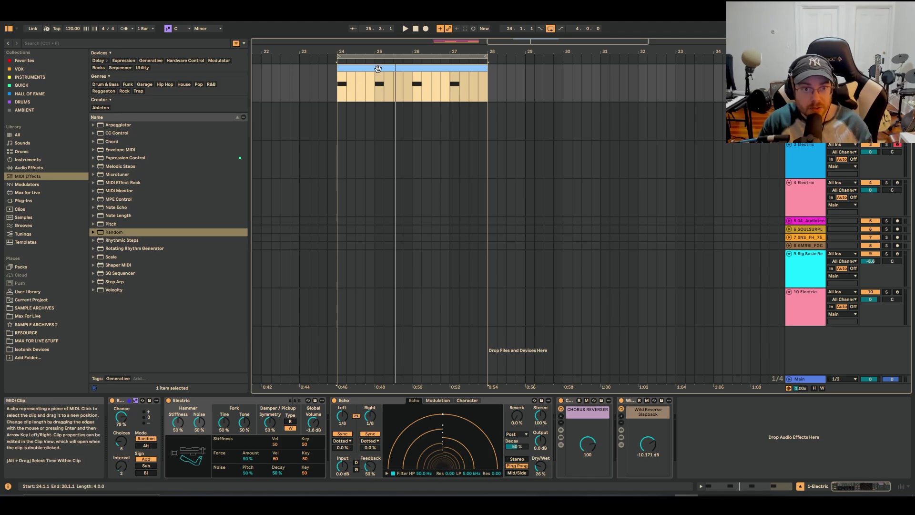
{"action": "key", "text": "space"}
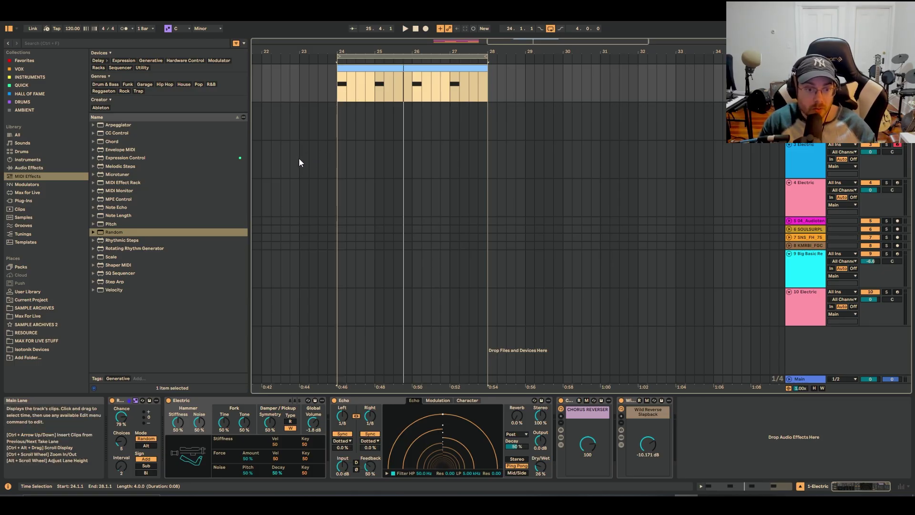
- Insert Note Echo between Random and Electric with Delay 15% and Feedback 19.3%
{"action": "left_click", "coordinate": [132, 208]}
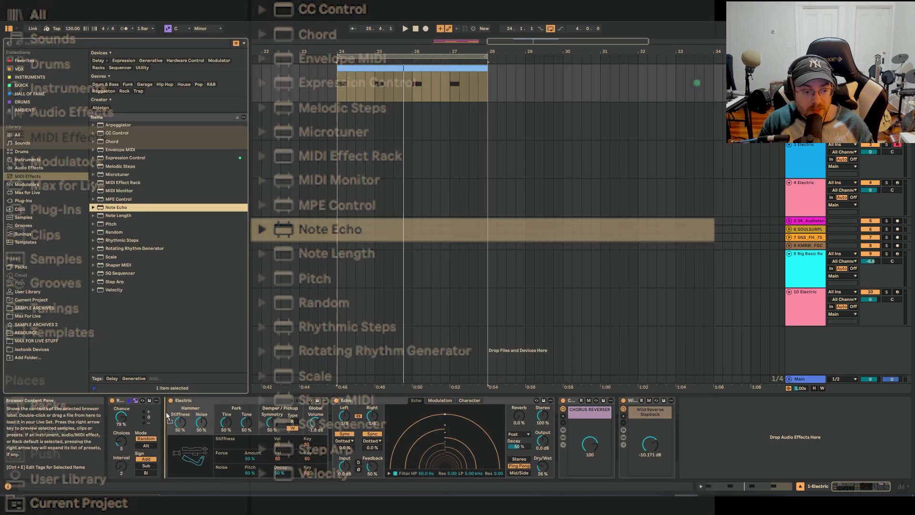
{"action": "left_click_drag", "start_coordinate": [167, 417], "coordinate": [287, 436]}
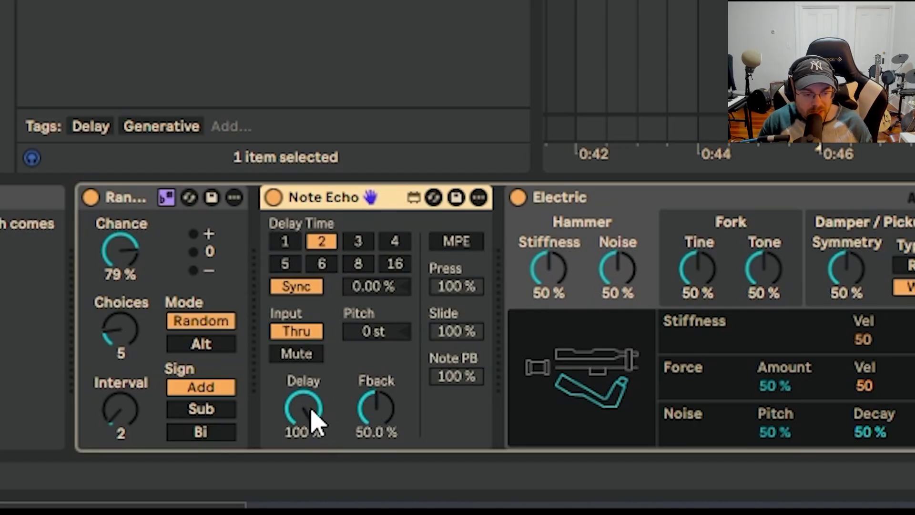
{"action": "left_click_drag", "start_coordinate": [312, 422], "coordinate": [312, 476]}
{"action": "left_click_drag", "start_coordinate": [382, 425], "coordinate": [382, 454]}
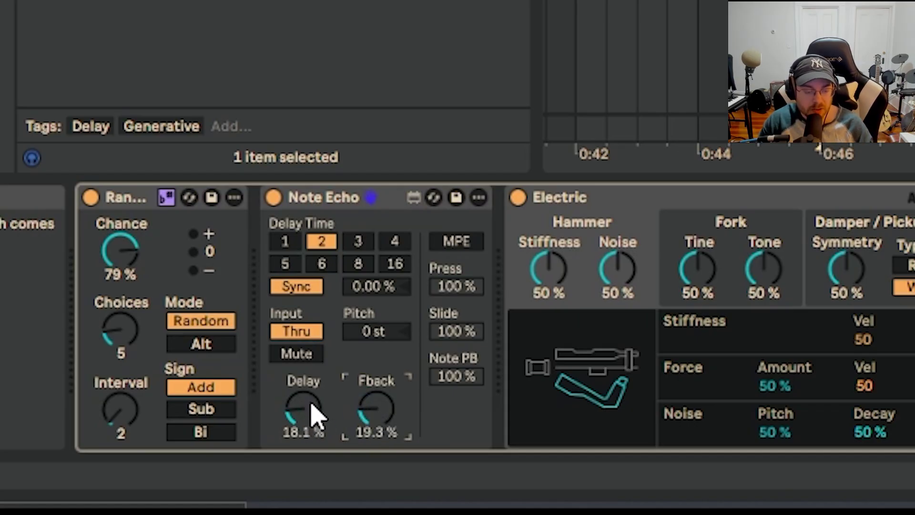
{"action": "left_click_drag", "start_coordinate": [316, 419], "coordinate": [317, 431]}
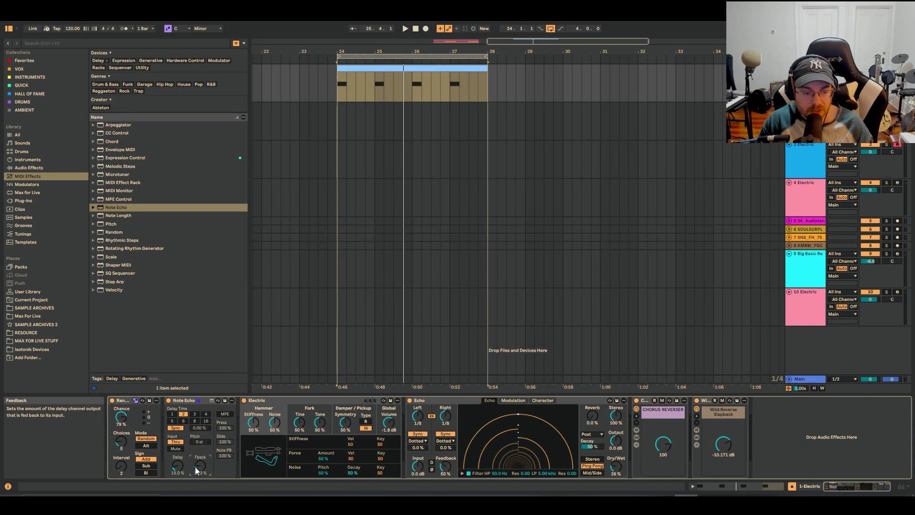
- Set Note Echo's pitch to +3 semitones and play the clip to hear Random and Note Echo
{"action": "double_click", "coordinate": [397, 69]}
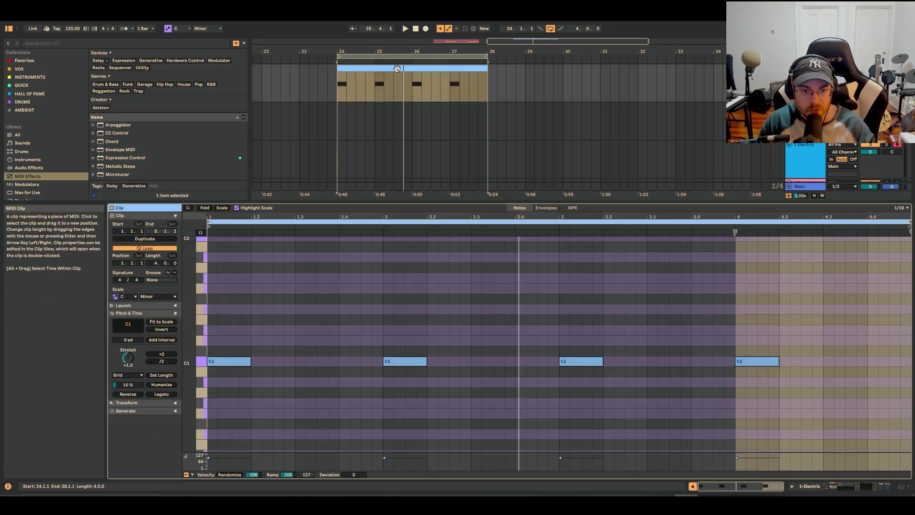
{"action": "left_click", "coordinate": [283, 436]}
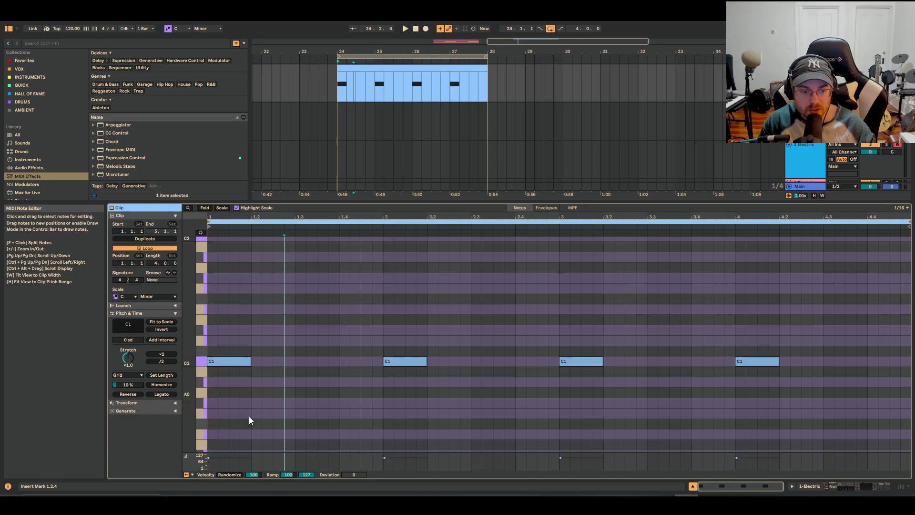
{"action": "key", "text": "shift+Tab"}
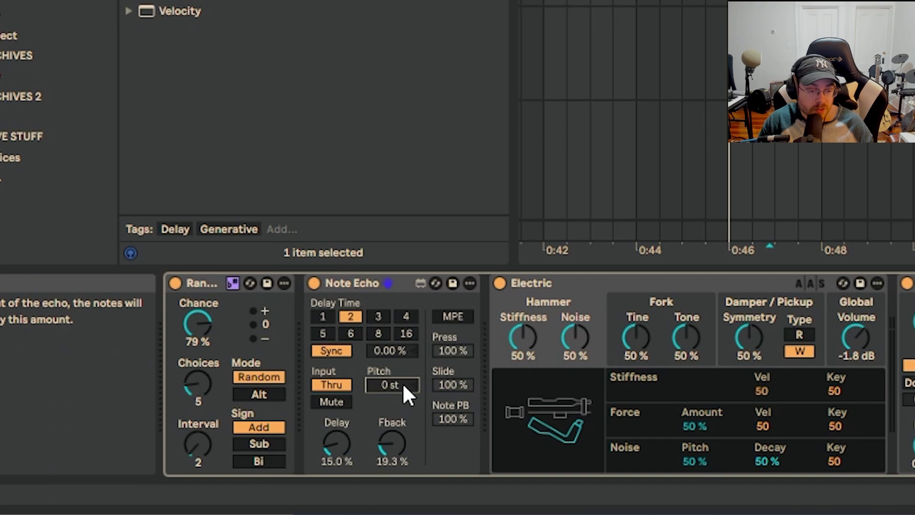
{"action": "left_click", "coordinate": [404, 387]}
{"action": "type", "text": "3"}
{"action": "key", "text": "Return"}
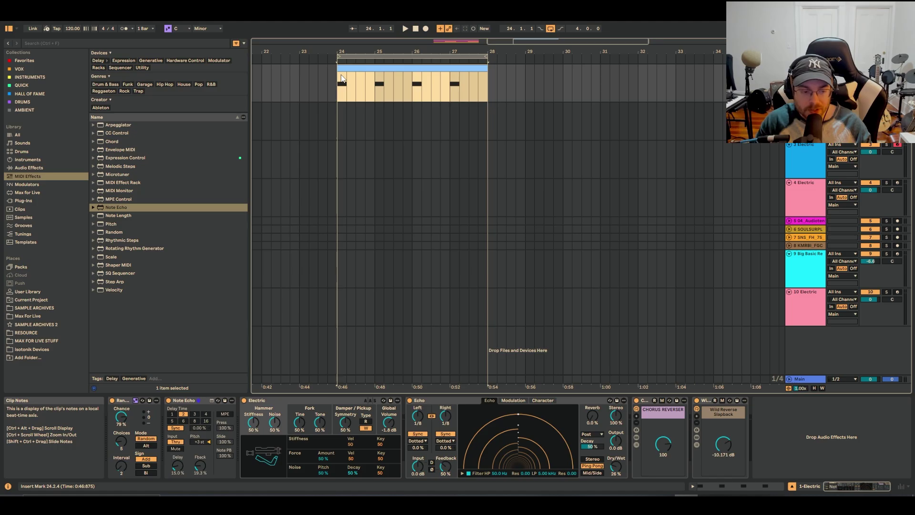
{"action": "key", "text": "space"}
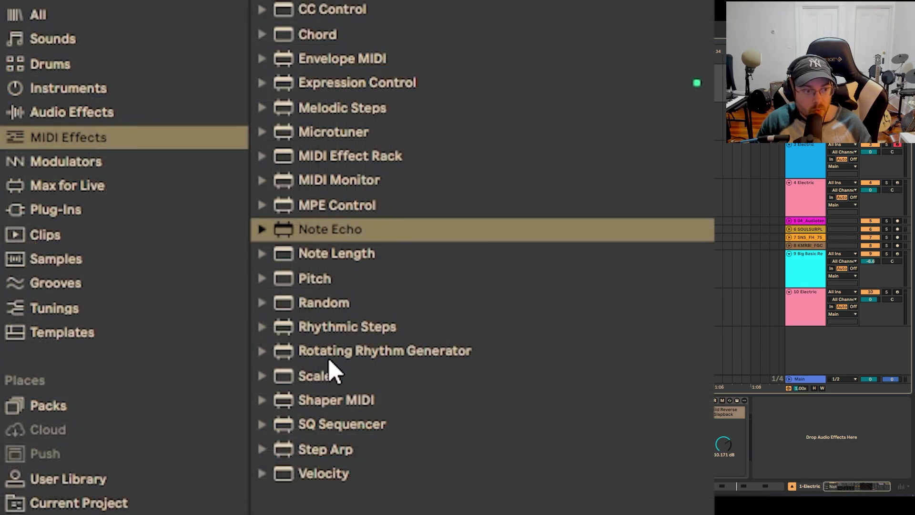
- Insert Chord between Note Echo and Electric and enable its Scale toggle for degree shifts
{"action": "left_click", "coordinate": [366, 35]}
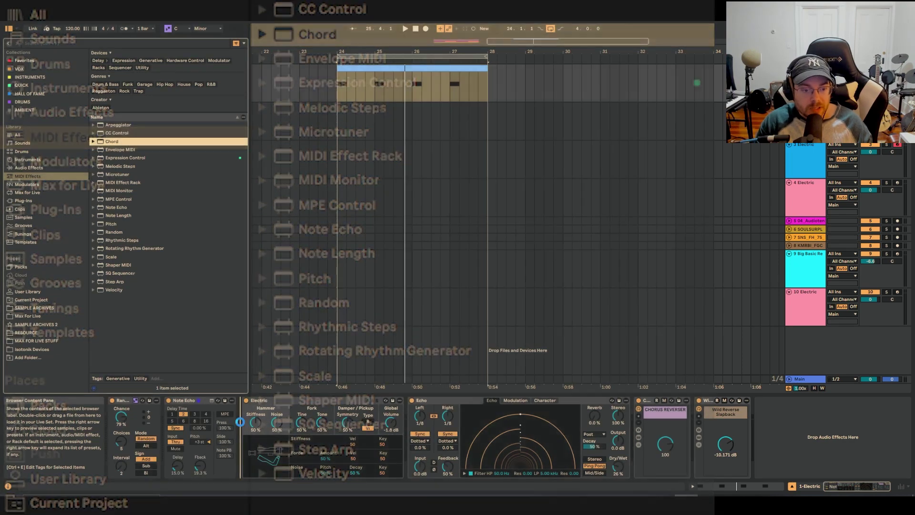
{"action": "left_click_drag", "start_coordinate": [239, 422], "coordinate": [250, 416]}
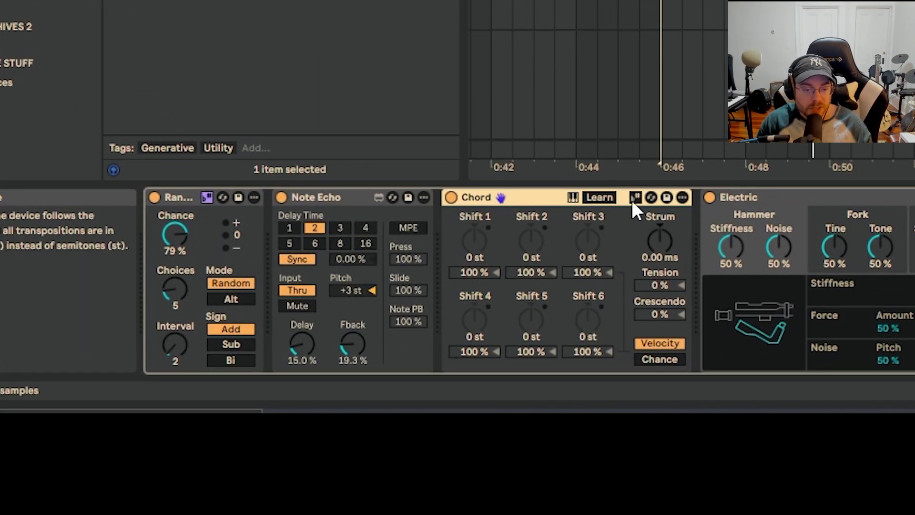
{"action": "left_click", "coordinate": [635, 196]}
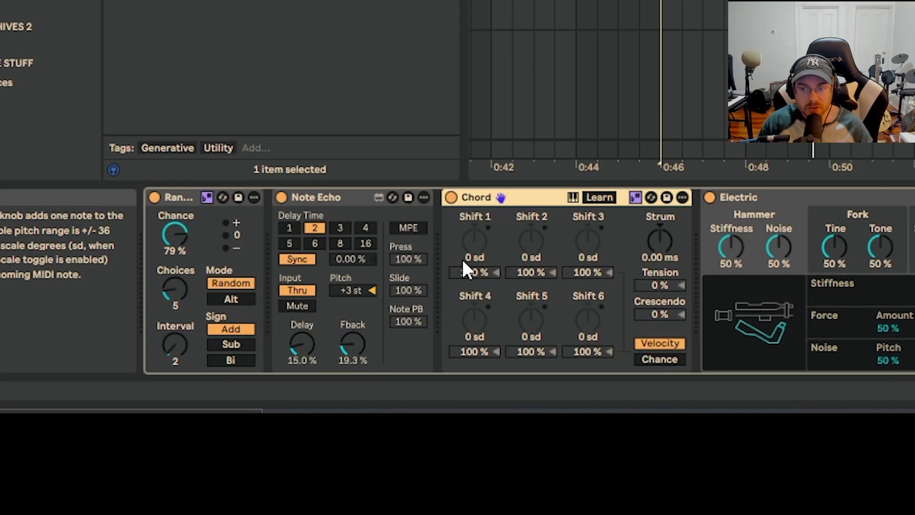
- Set Chord Shifts 1–3 to +7, +9 and +13 sd, then play the clip
{"action": "left_click", "coordinate": [473, 258]}
{"action": "type", "text": "7"}
{"action": "key", "text": "Return"}
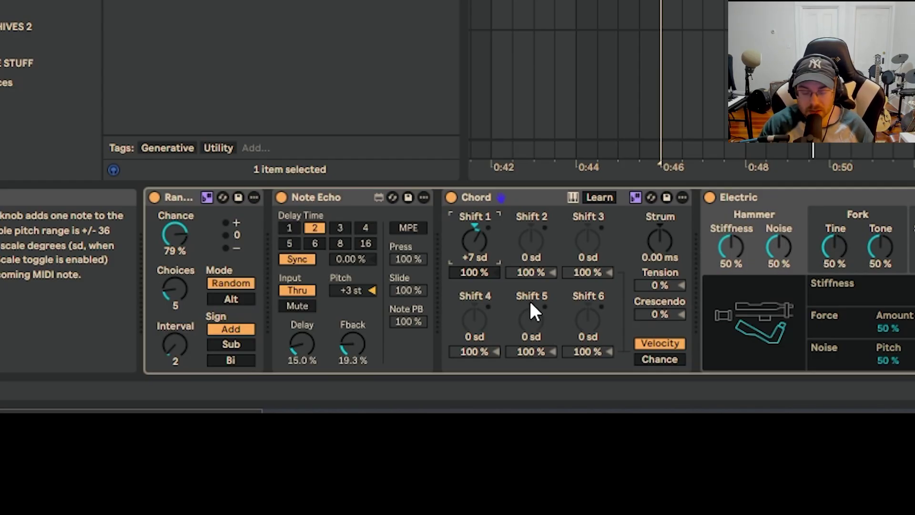
{"action": "left_click", "coordinate": [536, 253]}
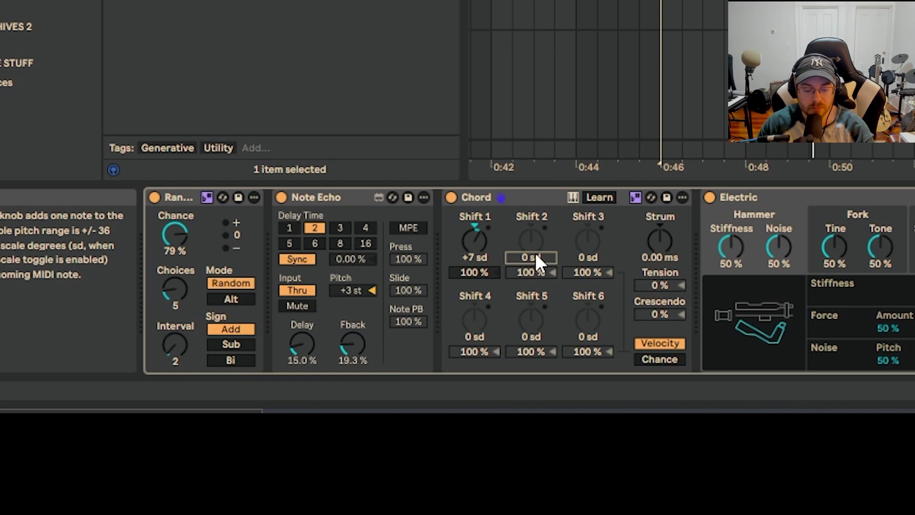
{"action": "left_click_drag", "start_coordinate": [536, 253], "coordinate": [536, 258]}
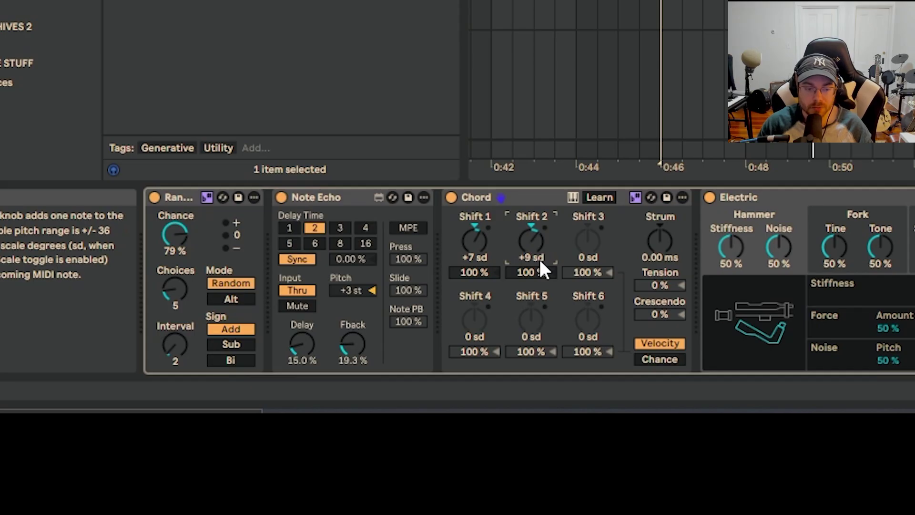
{"action": "left_click", "coordinate": [584, 257]}
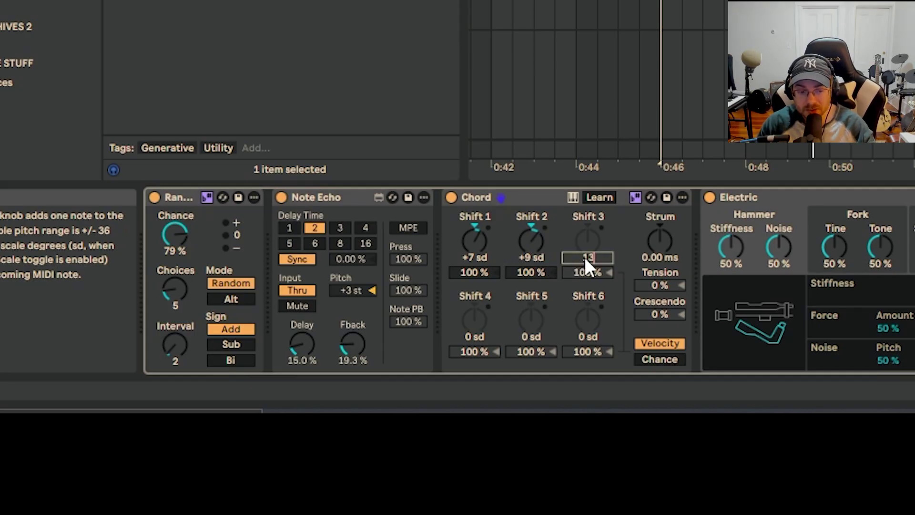
{"action": "key", "text": "Return"}
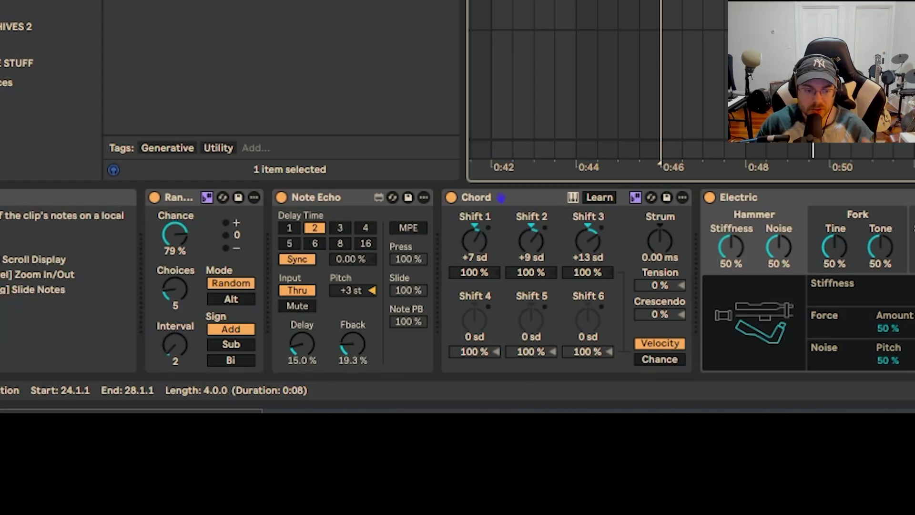
{"action": "left_click", "coordinate": [329, 198]}
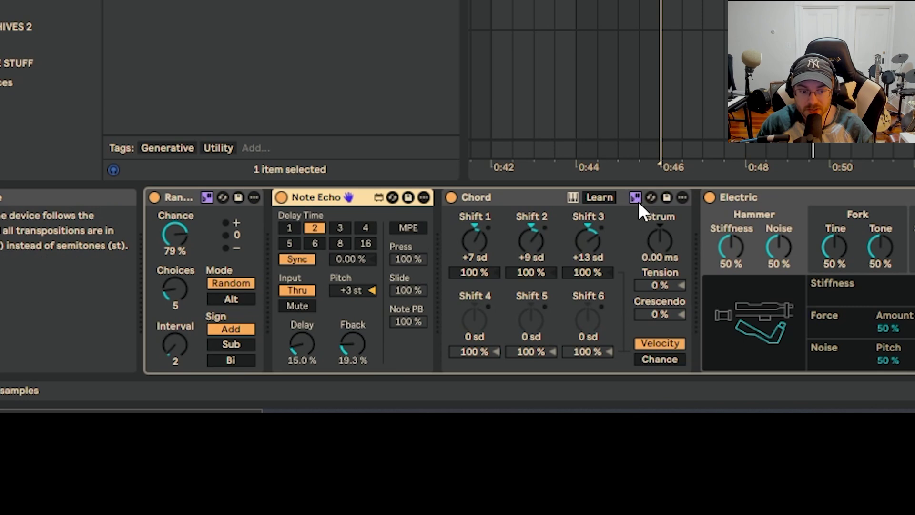
{"action": "key", "text": "space"}
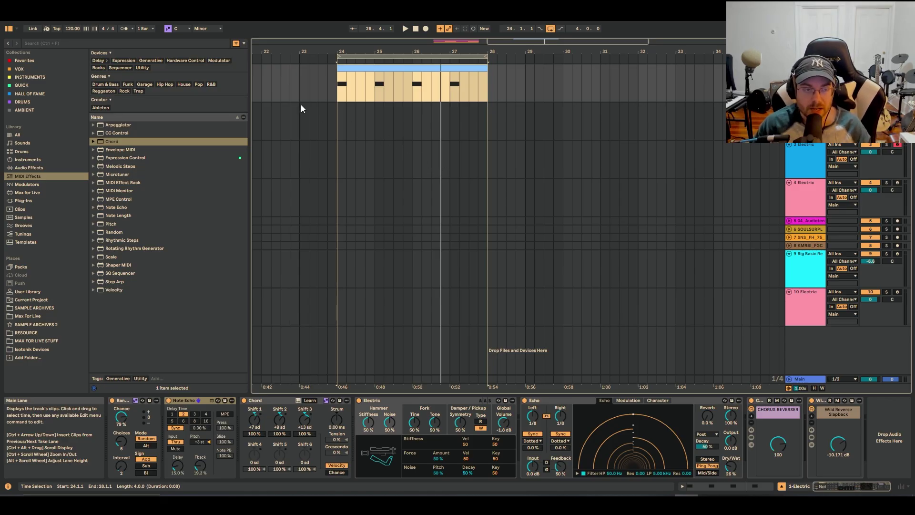
- Switch the song scale from C Minor to Minor Pentatonic in the control bar's scale list
{"action": "left_click", "coordinate": [210, 30]}
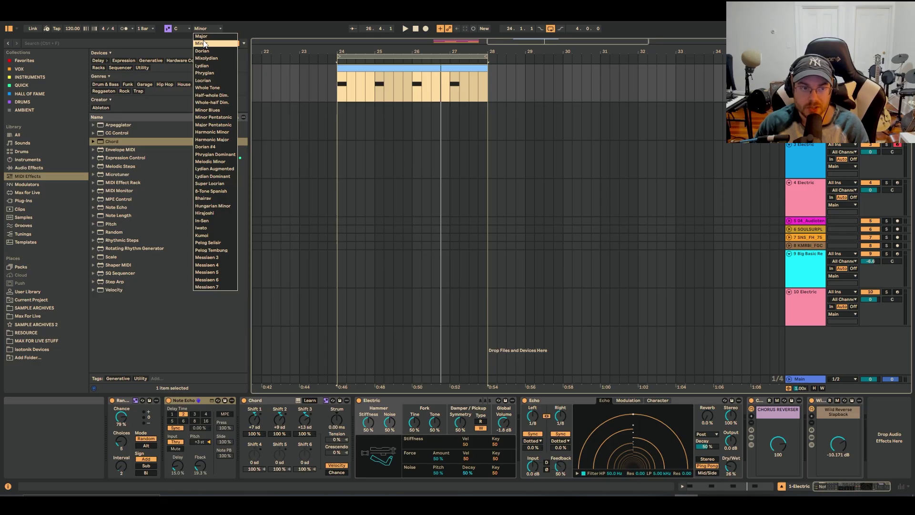
{"action": "left_click", "coordinate": [232, 118]}
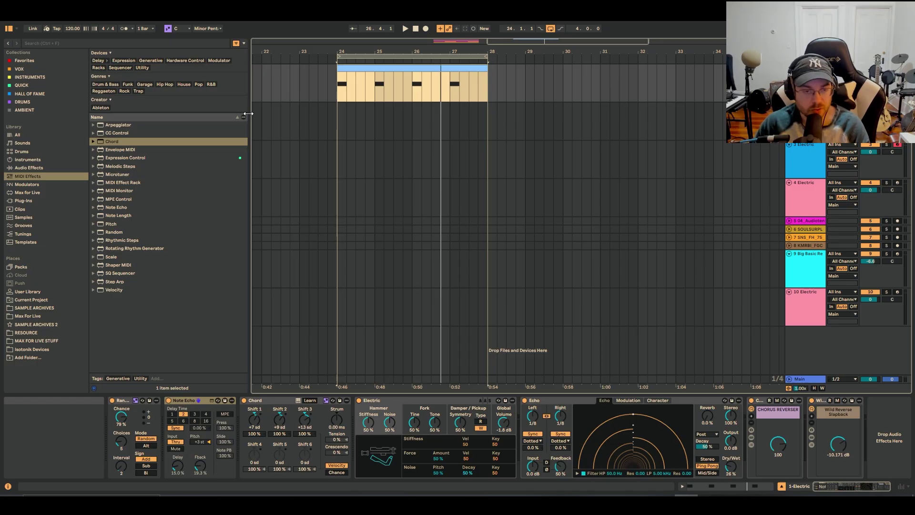
{"action": "left_click", "coordinate": [336, 96]}
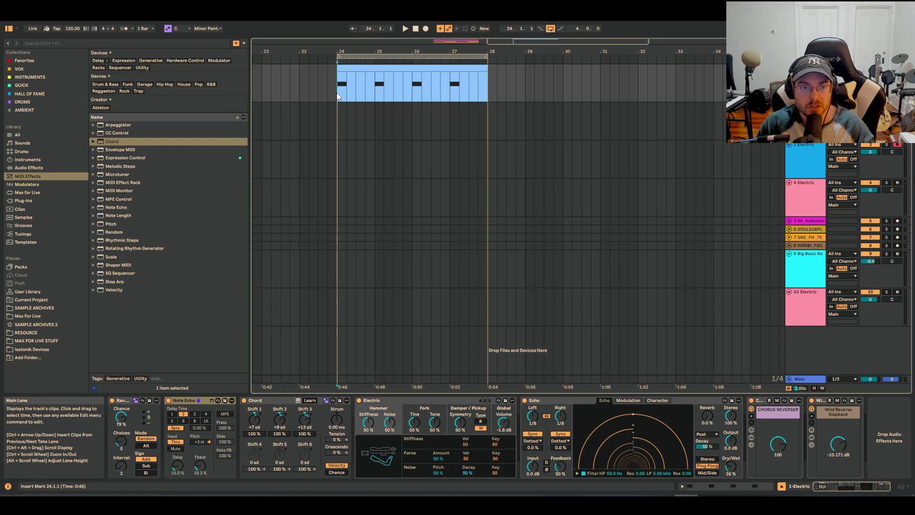
{"action": "key", "text": "space"}
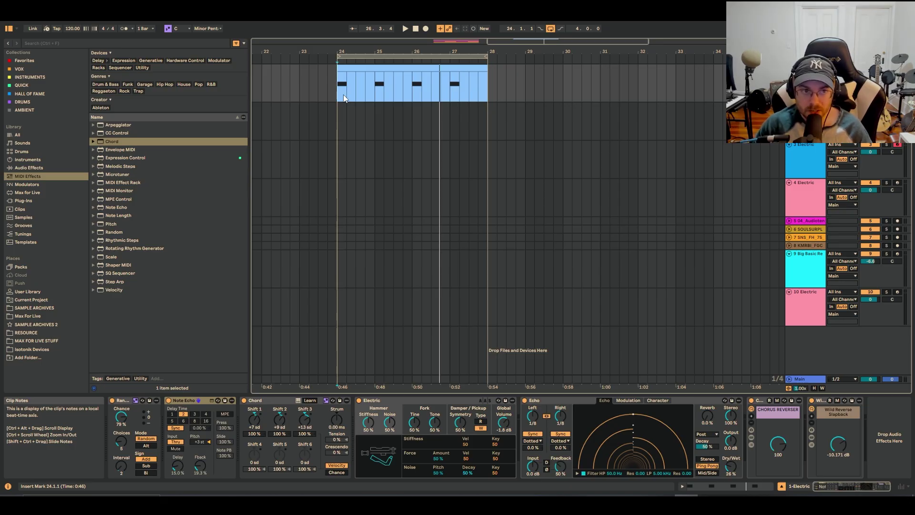
{"action": "left_click", "coordinate": [372, 69]}
{"action": "left_click_drag", "start_coordinate": [372, 69], "coordinate": [559, 78]}
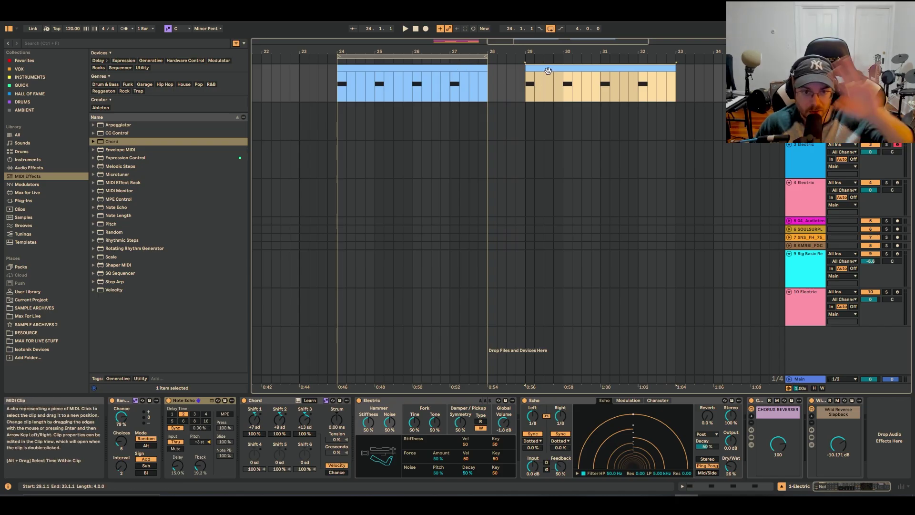
{"action": "left_click_drag", "start_coordinate": [547, 71], "coordinate": [425, 68]}
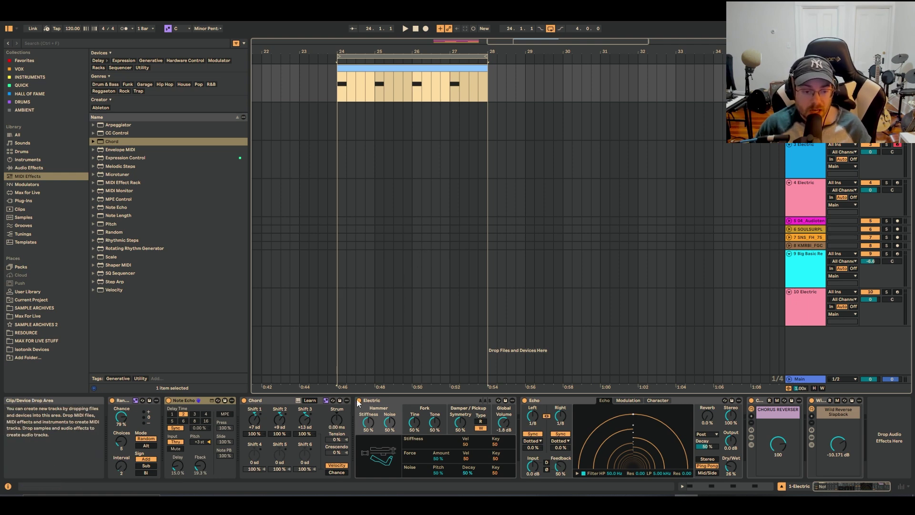
- Set Chord Strum to 30.0 ms and Crescendo to 50 %, then play and select Note Echo and Chord
{"action": "left_click", "coordinate": [336, 427]}
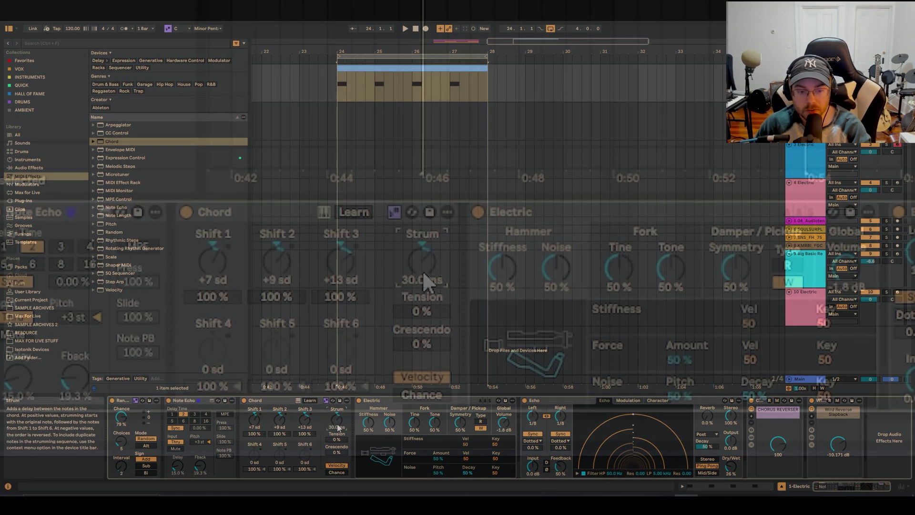
{"action": "left_click_drag", "start_coordinate": [343, 448], "coordinate": [341, 451]}
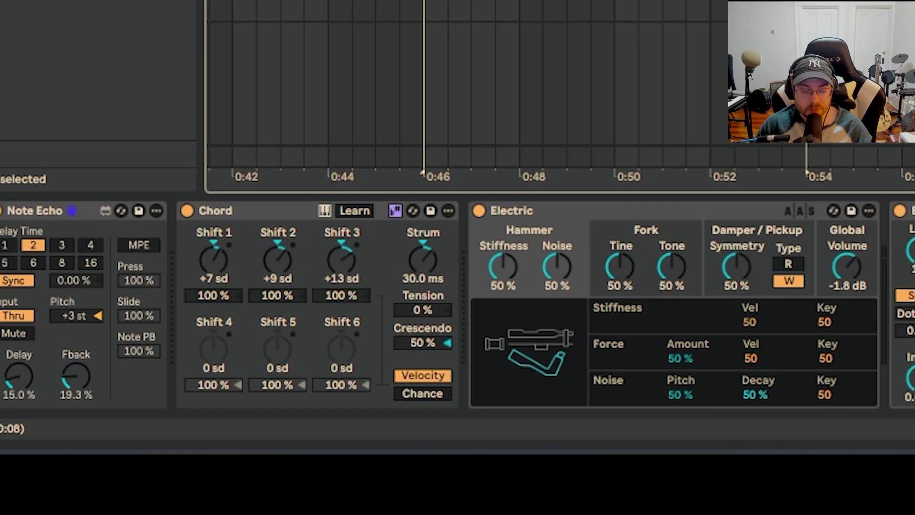
{"action": "key", "text": "space"}
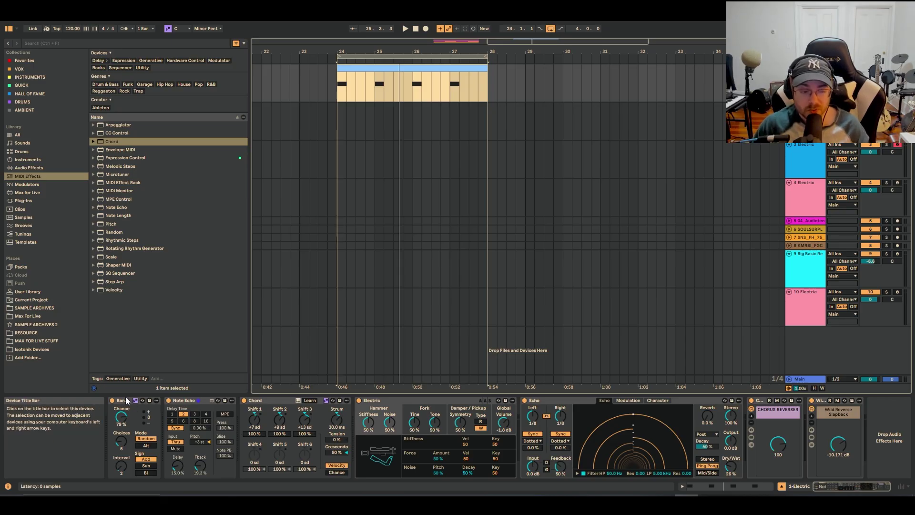
{"action": "left_click", "coordinate": [183, 401]}
{"action": "left_click", "coordinate": [261, 402]}
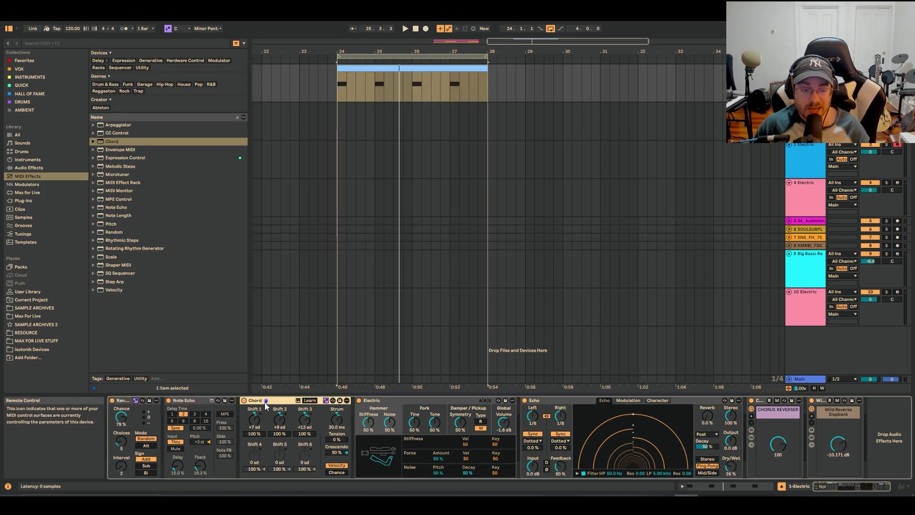